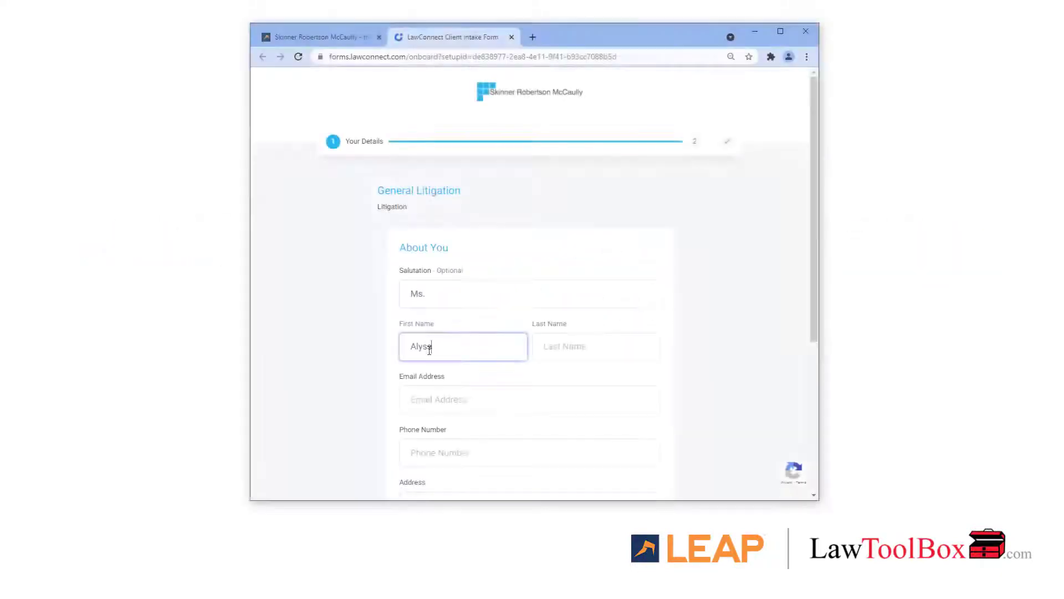
- Advance to the last name field of the client intake form
{"action": "key", "text": "Tab"}
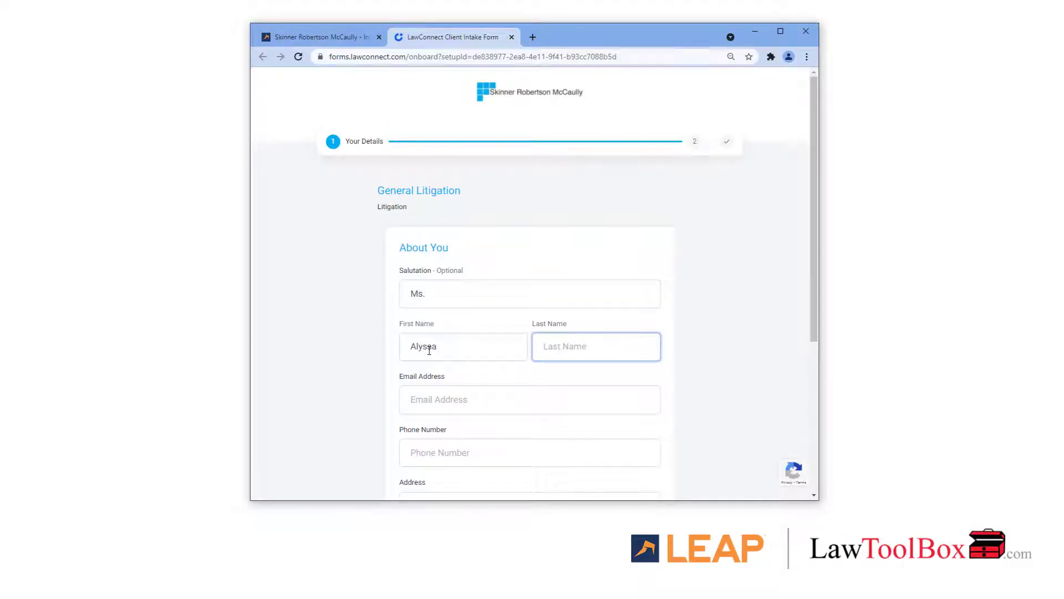
{"action": "type", "text": "Ka"}
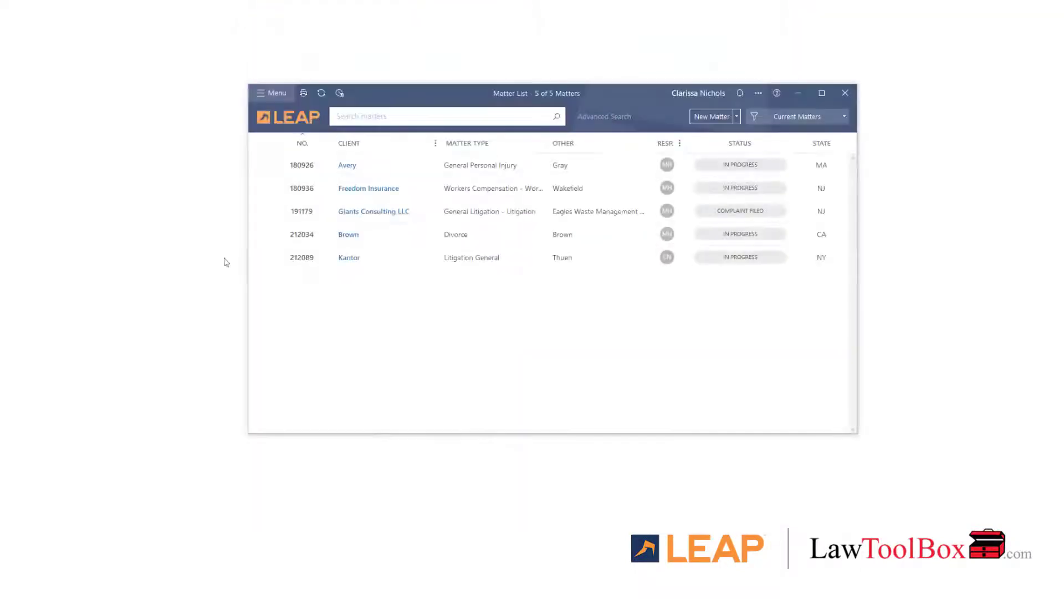
{"action": "double_click", "coordinate": [366, 257]}
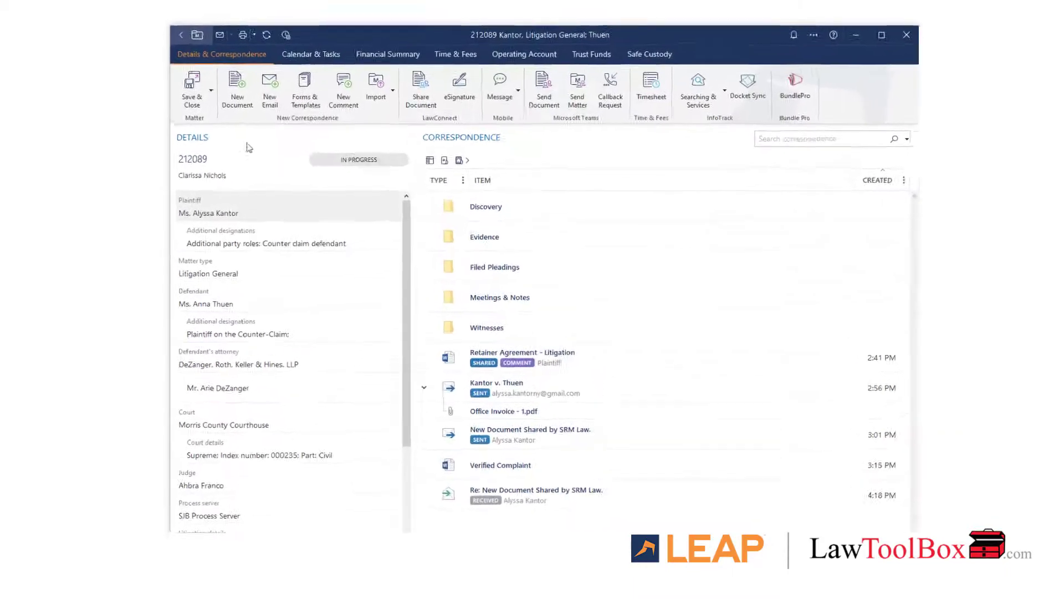
{"action": "left_click", "coordinate": [310, 56]}
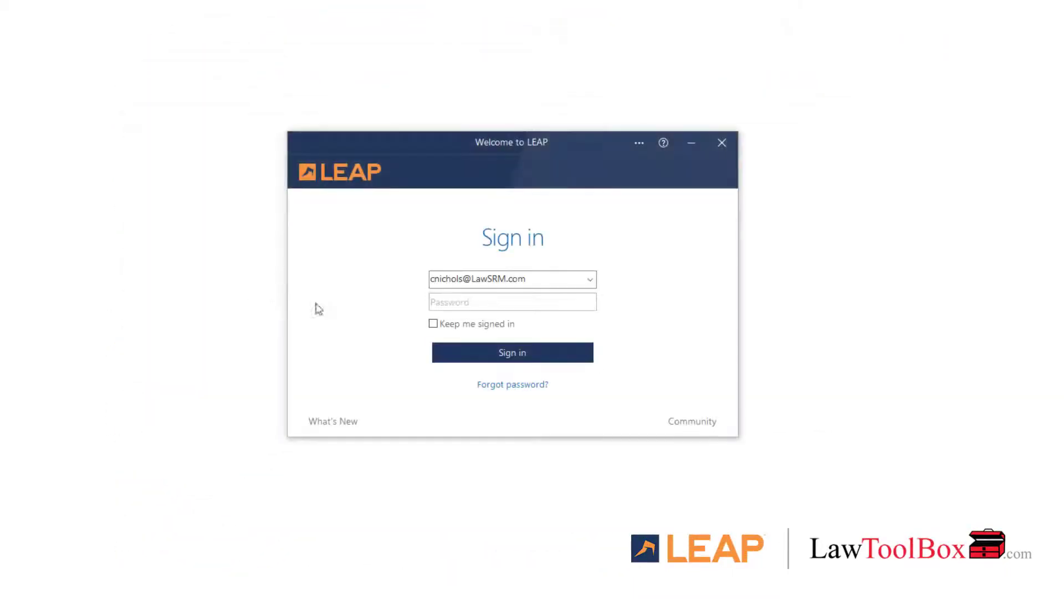
- Sign in to LEAP with the password, with Keep me signed in ticked
{"action": "left_click", "coordinate": [455, 302]}
{"action": "type", "text": "***********"}
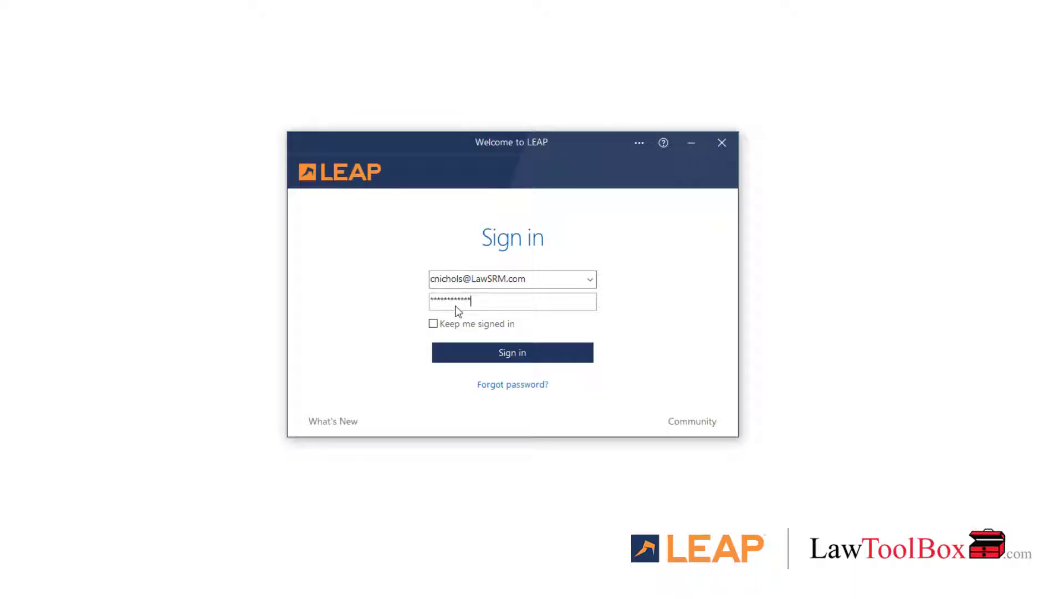
{"action": "left_click", "coordinate": [434, 323]}
{"action": "left_click", "coordinate": [466, 352]}
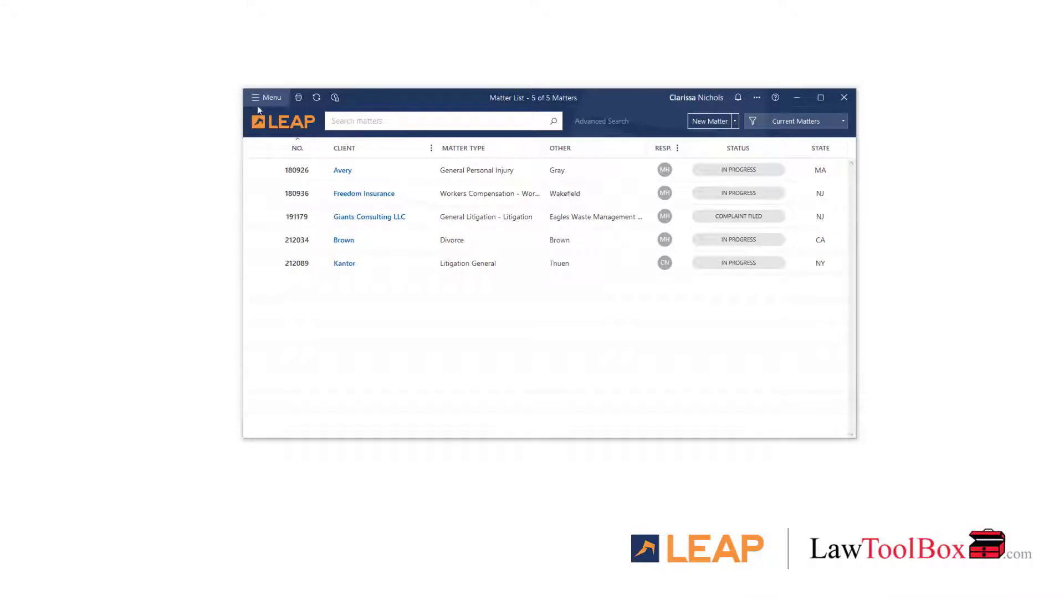
- Enable LawToolBox in the App Marketplace and close the Marketplace window
{"action": "left_click", "coordinate": [258, 102]}
{"action": "left_click", "coordinate": [284, 226]}
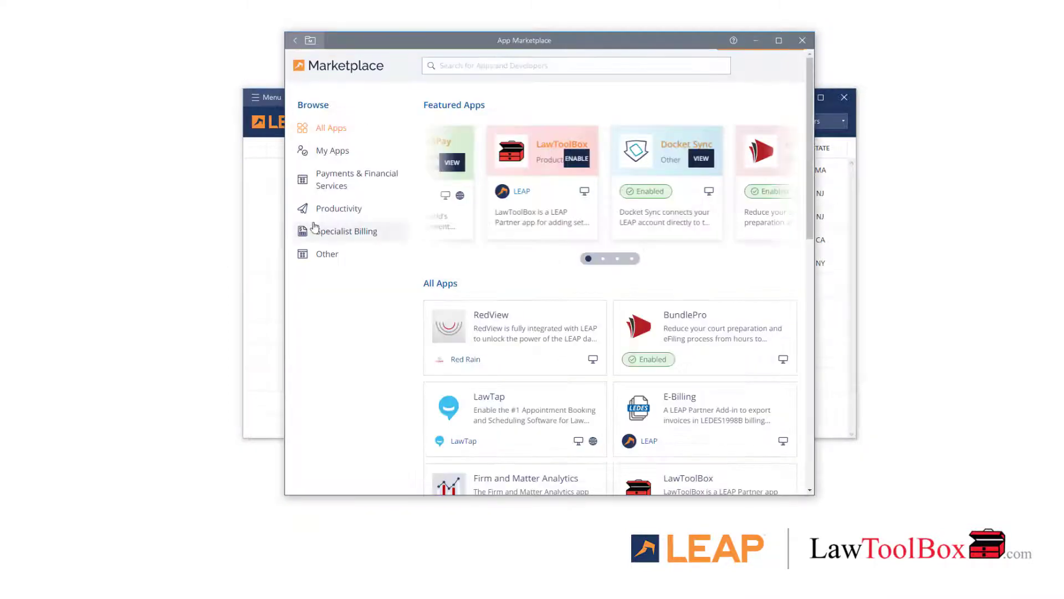
{"action": "left_click", "coordinate": [540, 166]}
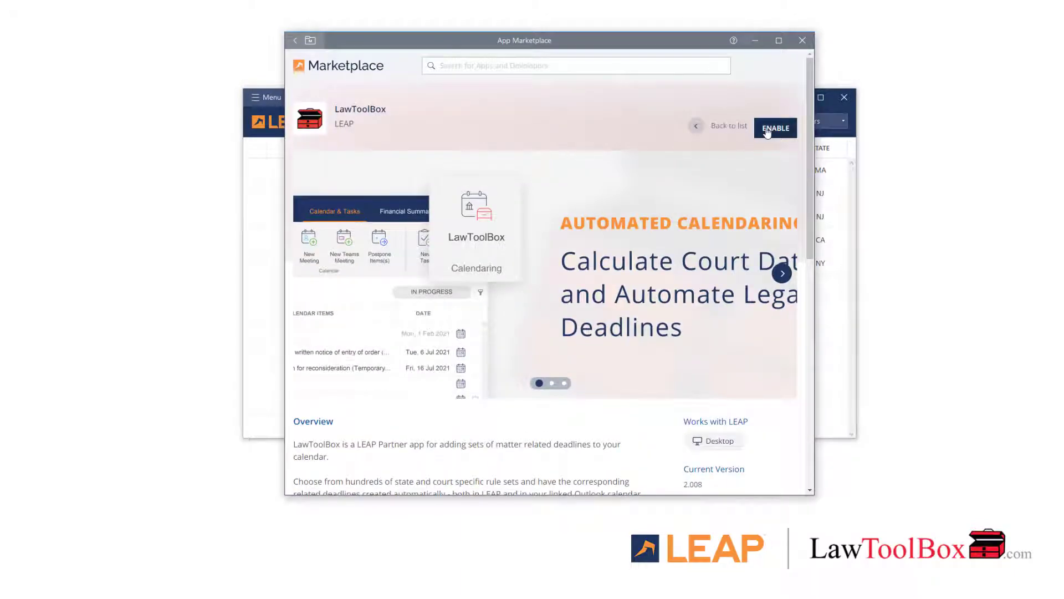
{"action": "left_click", "coordinate": [767, 130]}
{"action": "left_click", "coordinate": [803, 40]}
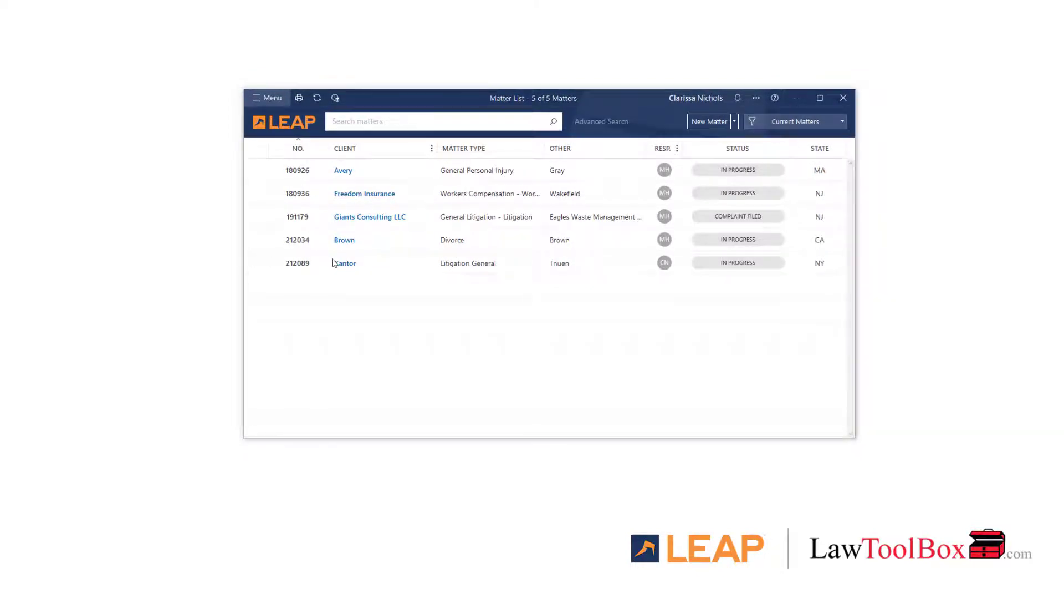
{"action": "double_click", "coordinate": [332, 262]}
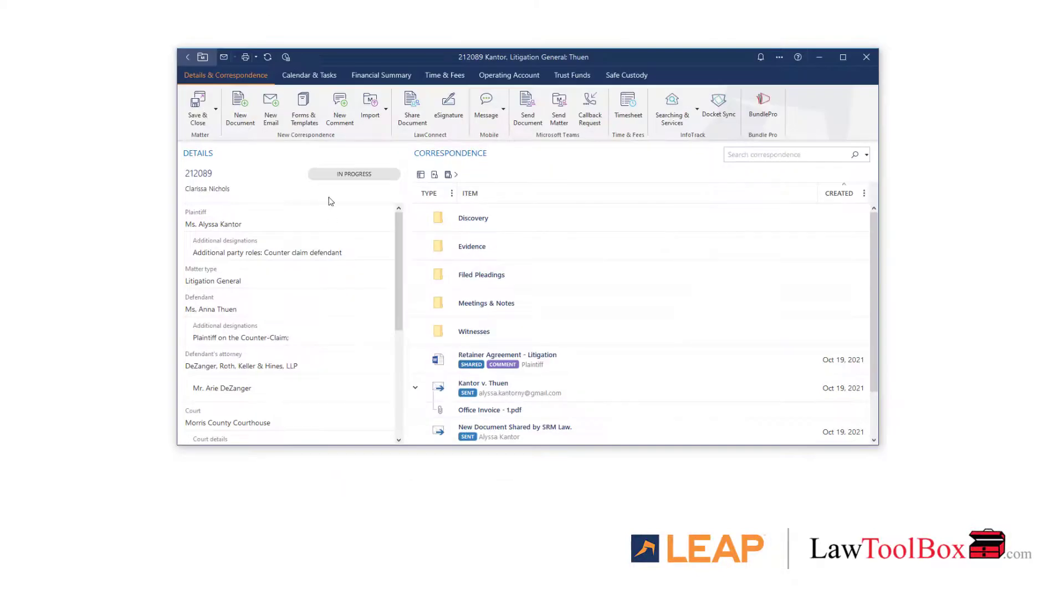
{"action": "left_click", "coordinate": [309, 75]}
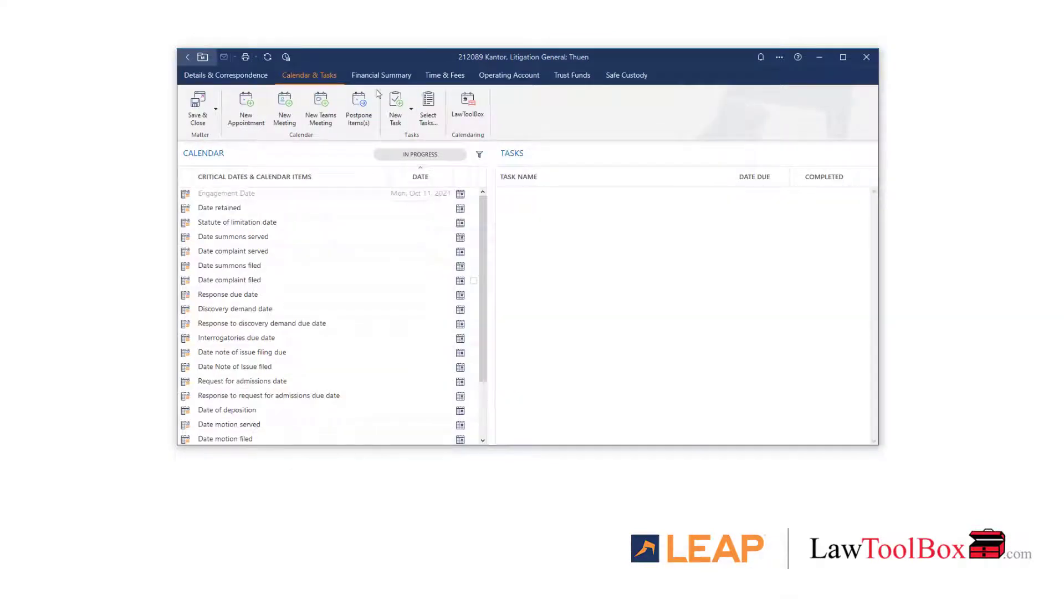
{"action": "left_click", "coordinate": [468, 107]}
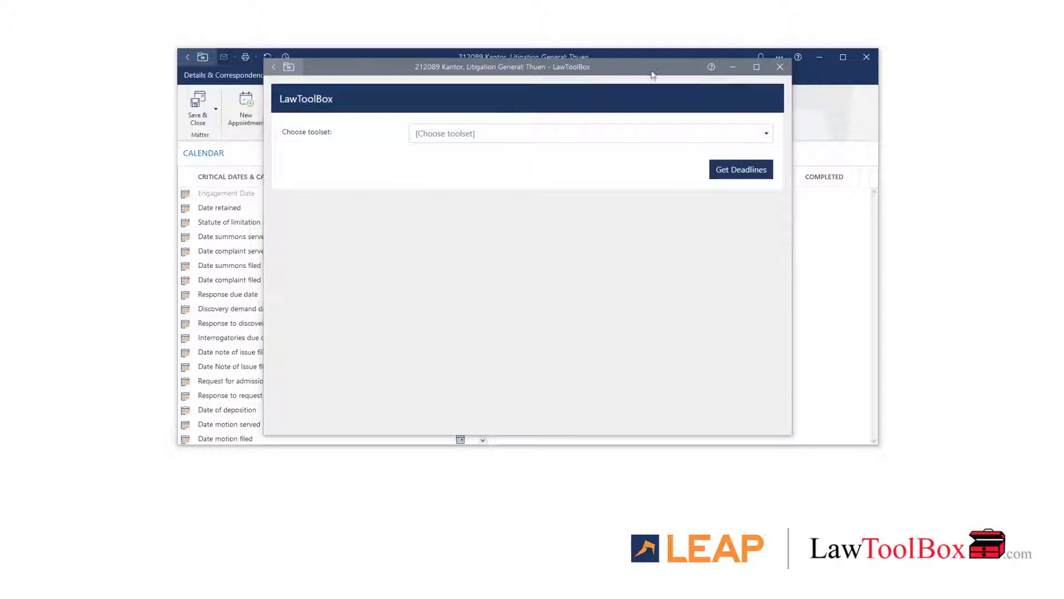
- Choose the NY Supreme Court toolset and hearing/return-date (7-day affidavit demand) trigger
{"action": "left_click_drag", "start_coordinate": [657, 69], "coordinate": [782, 137]}
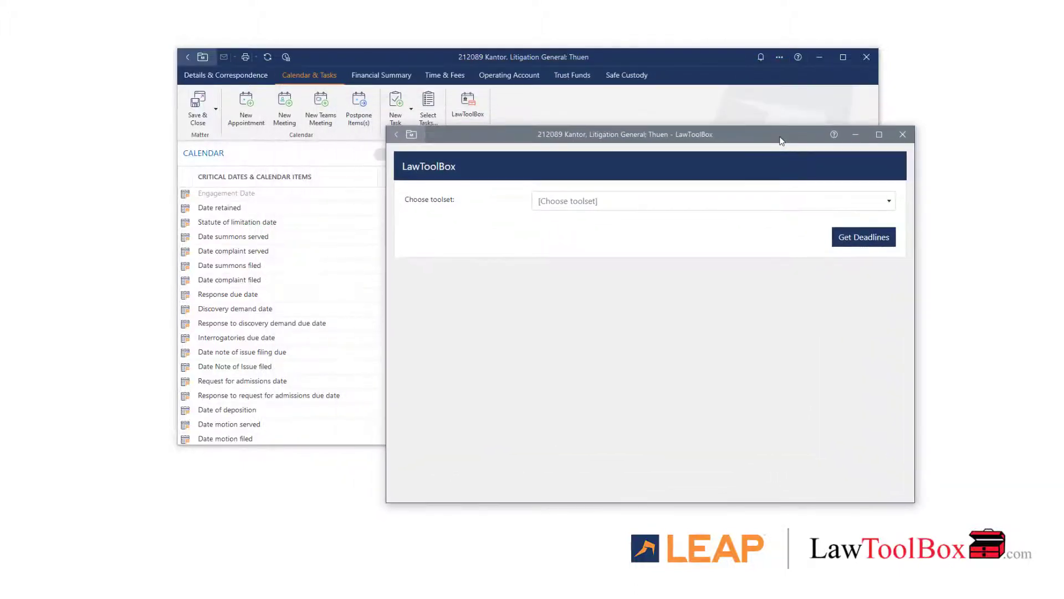
{"action": "left_click", "coordinate": [768, 201]}
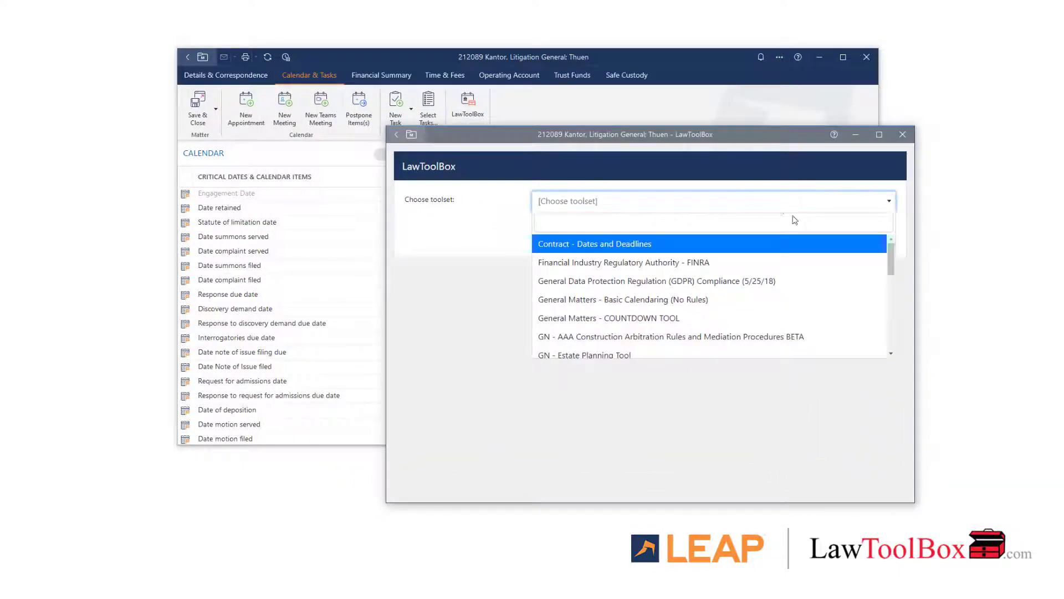
{"action": "scroll", "coordinate": [780, 291], "scroll_direction": "down", "scroll_amount": 3}
{"action": "scroll", "coordinate": [780, 291], "scroll_direction": "down", "scroll_amount": 2}
{"action": "scroll", "coordinate": [776, 299], "scroll_direction": "down", "scroll_amount": 1}
{"action": "scroll", "coordinate": [776, 299], "scroll_direction": "down", "scroll_amount": 1}
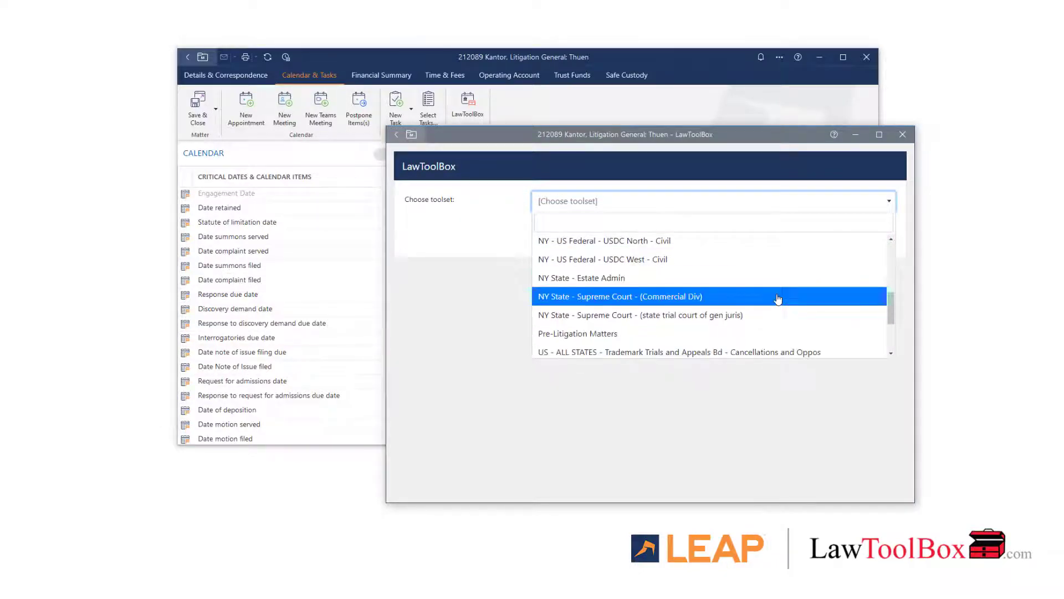
{"action": "scroll", "coordinate": [777, 299], "scroll_direction": "down", "scroll_amount": 1}
{"action": "scroll", "coordinate": [778, 298], "scroll_direction": "down", "scroll_amount": 1}
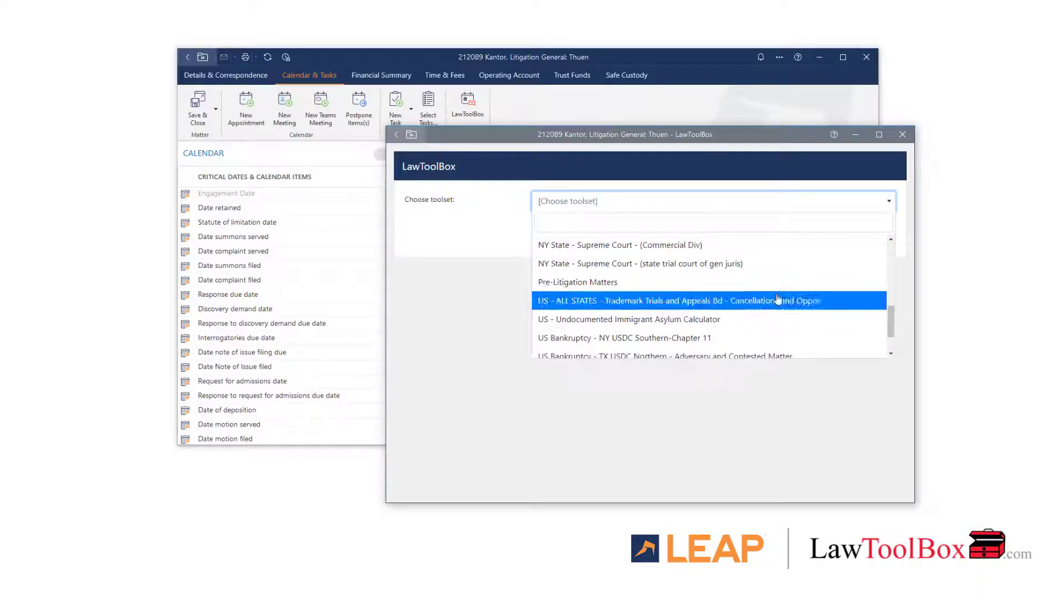
{"action": "left_click", "coordinate": [763, 265]}
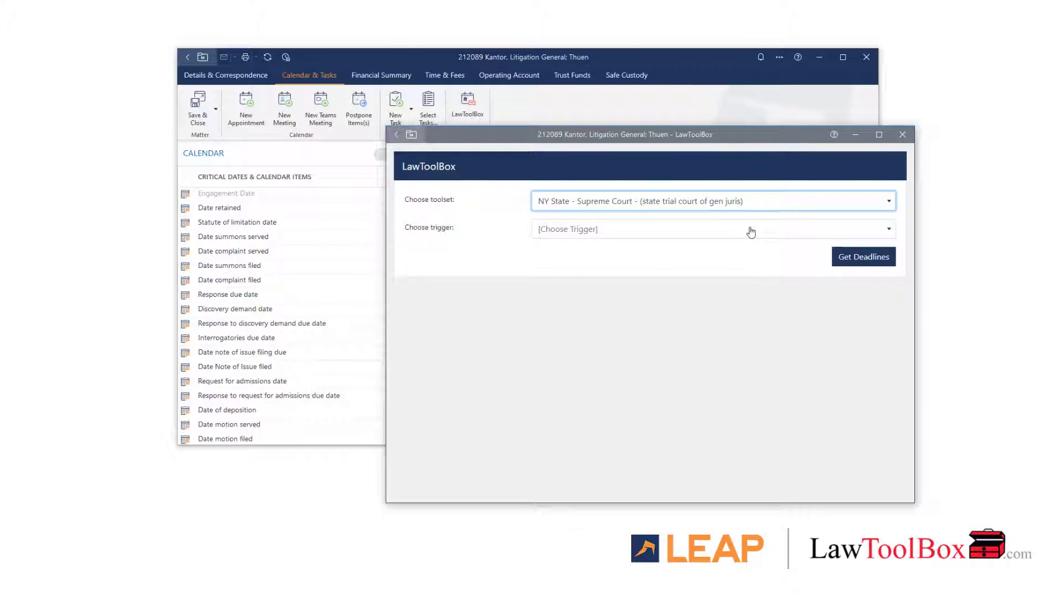
{"action": "left_click", "coordinate": [751, 232]}
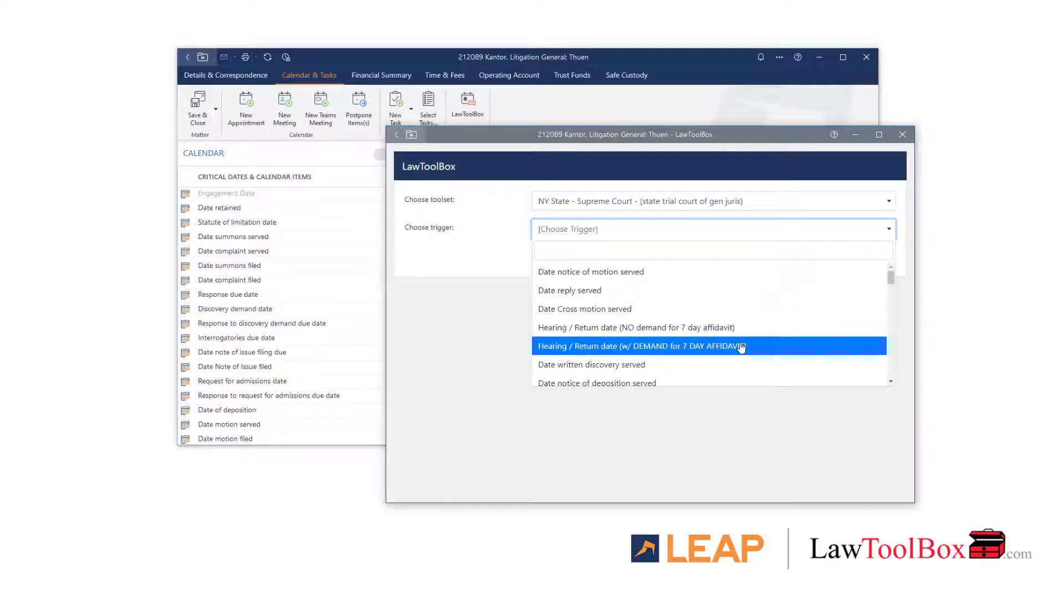
{"action": "left_click", "coordinate": [742, 346]}
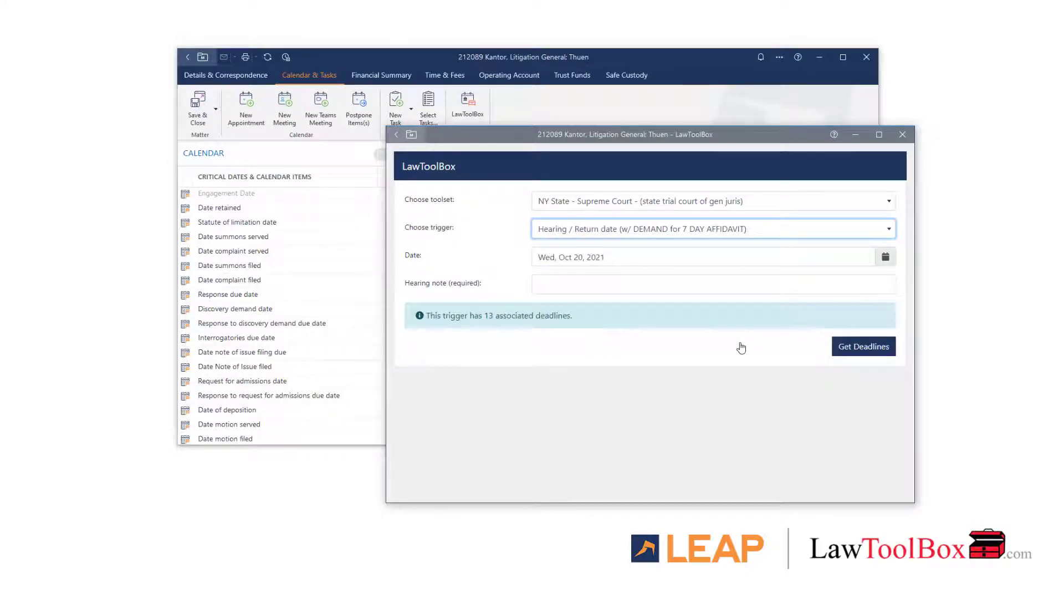
- Set the hearing to Nov 29, 2021 with note 'Initial' and calculate deadlines
{"action": "left_click", "coordinate": [887, 258]}
{"action": "left_click", "coordinate": [623, 277]}
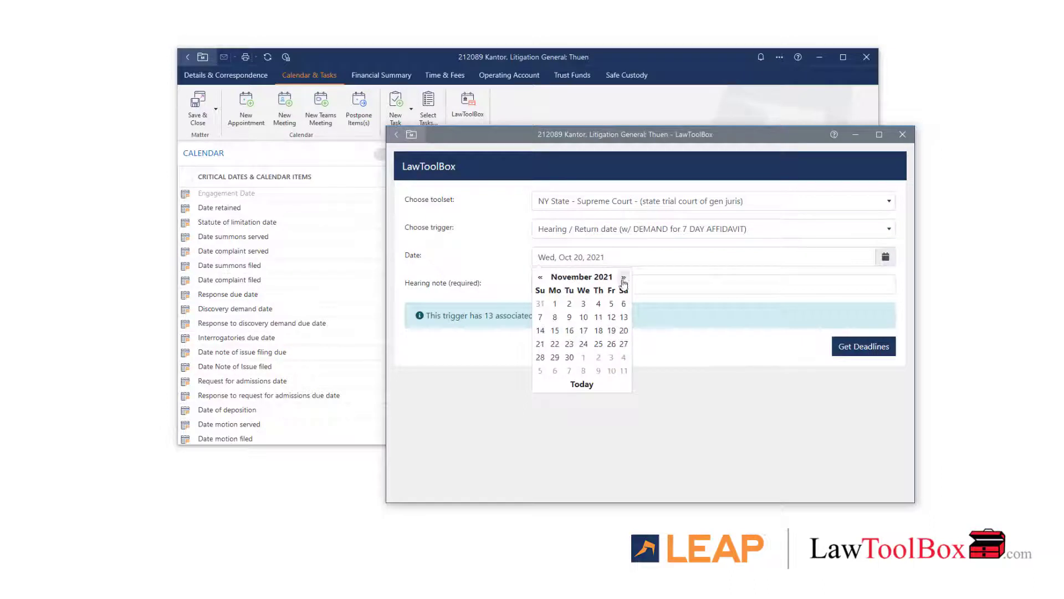
{"action": "left_click", "coordinate": [555, 356]}
{"action": "left_click", "coordinate": [581, 287]}
{"action": "type", "text": "Initial"}
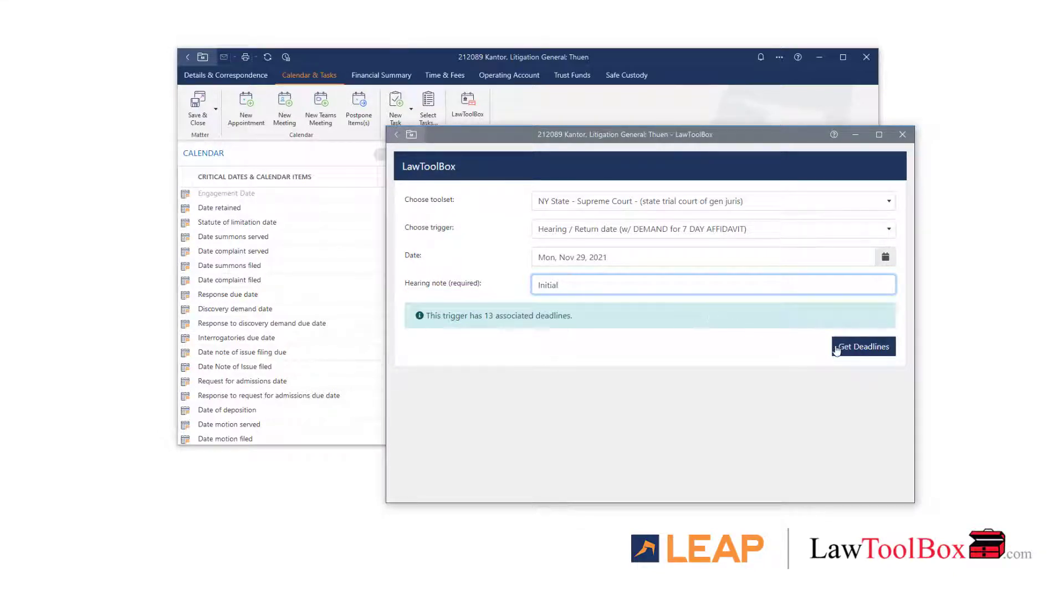
{"action": "left_click", "coordinate": [862, 347]}
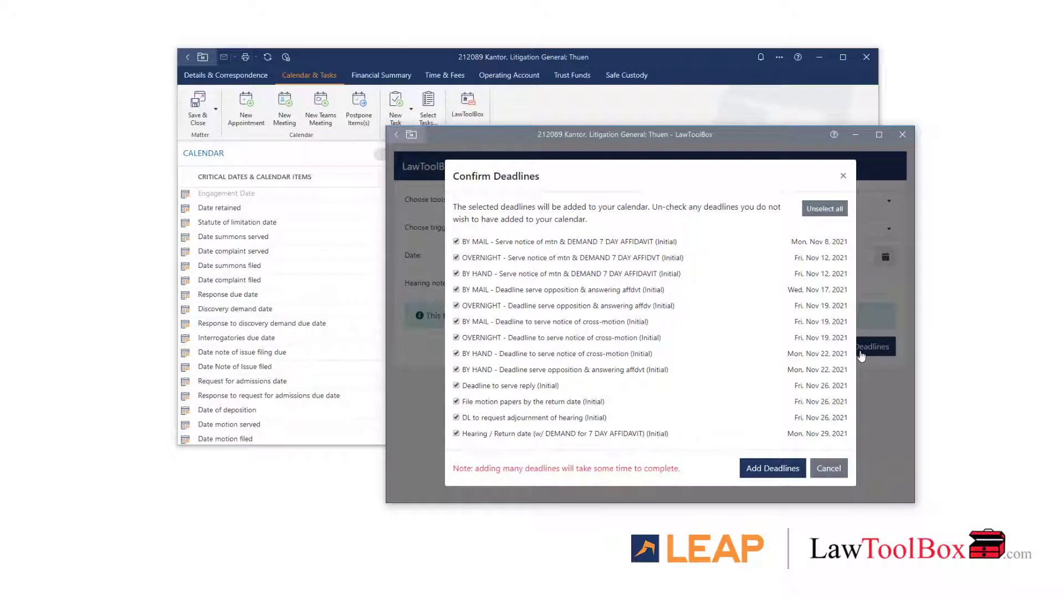
- Reselect all 13 proposed deadlines after toggling them, and add them to the calendar
{"action": "left_click", "coordinate": [456, 289]}
{"action": "left_click", "coordinate": [824, 208]}
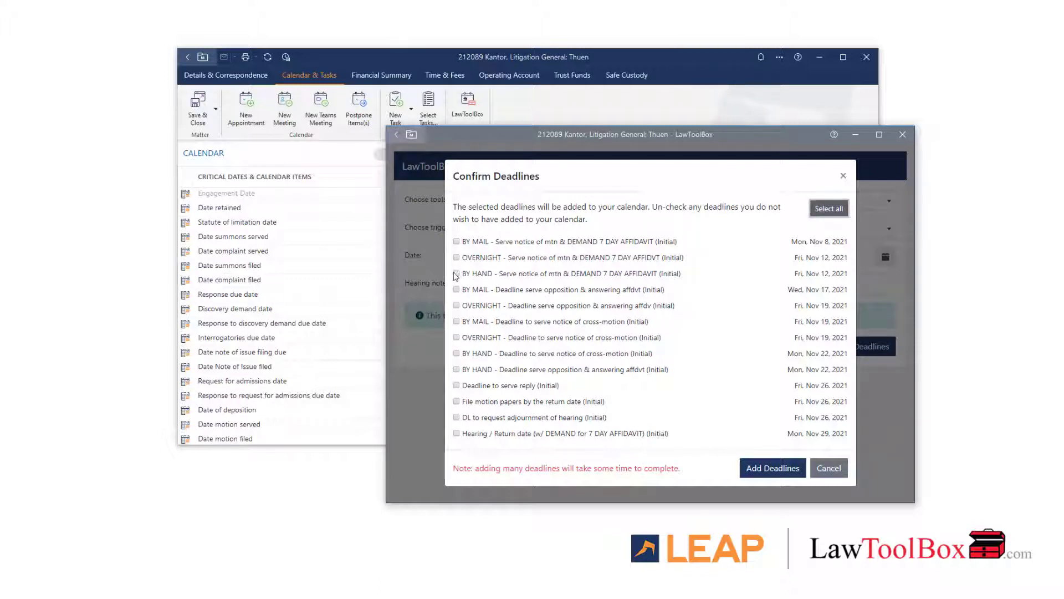
{"action": "left_click", "coordinate": [828, 208]}
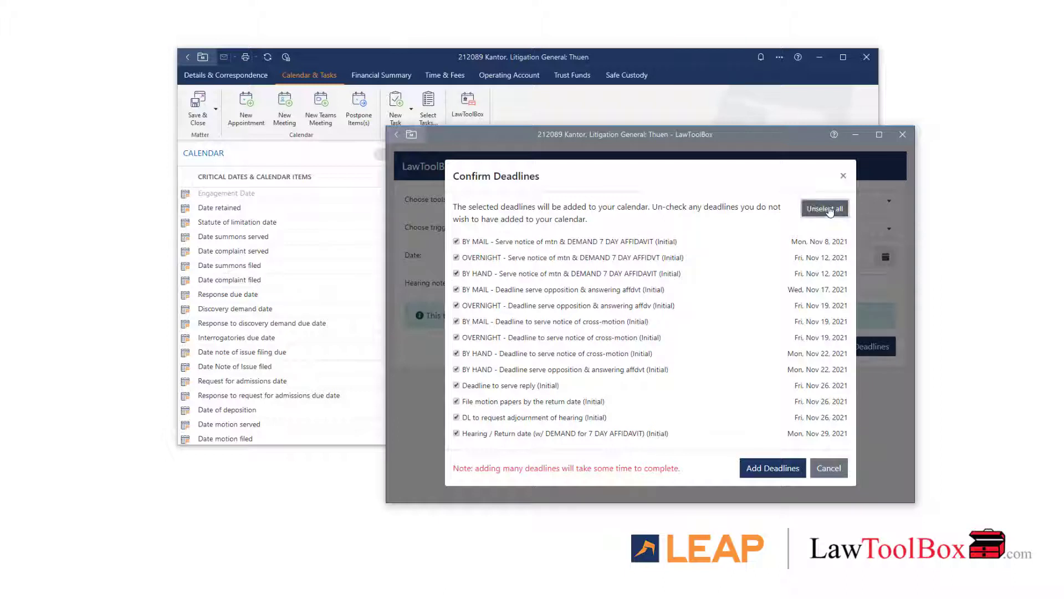
{"action": "left_click", "coordinate": [776, 471]}
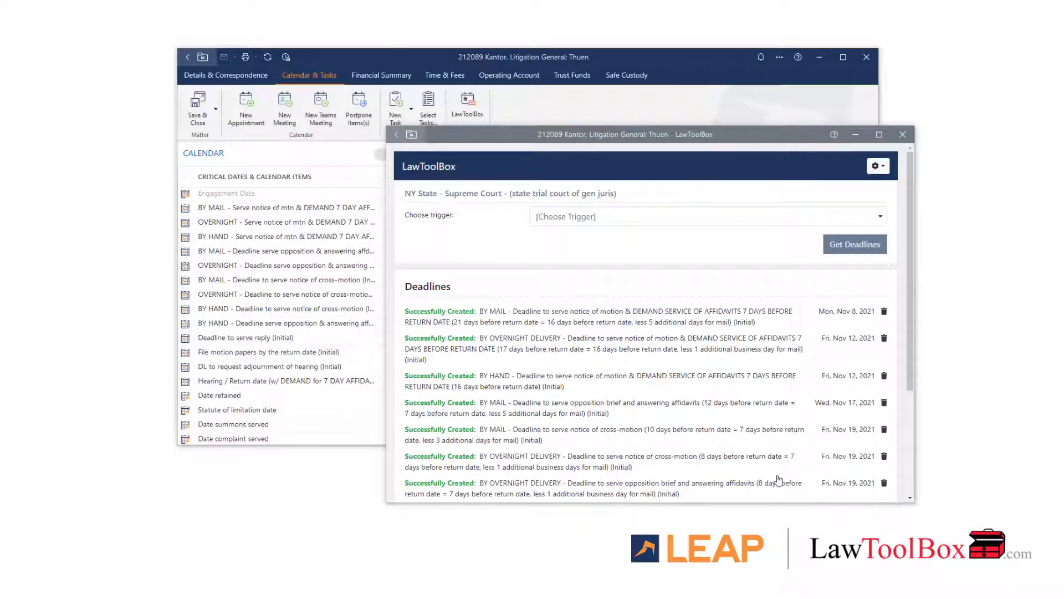
{"action": "scroll", "coordinate": [834, 420], "scroll_direction": "down", "scroll_amount": 5}
{"action": "scroll", "coordinate": [834, 420], "scroll_direction": "down", "scroll_amount": 5}
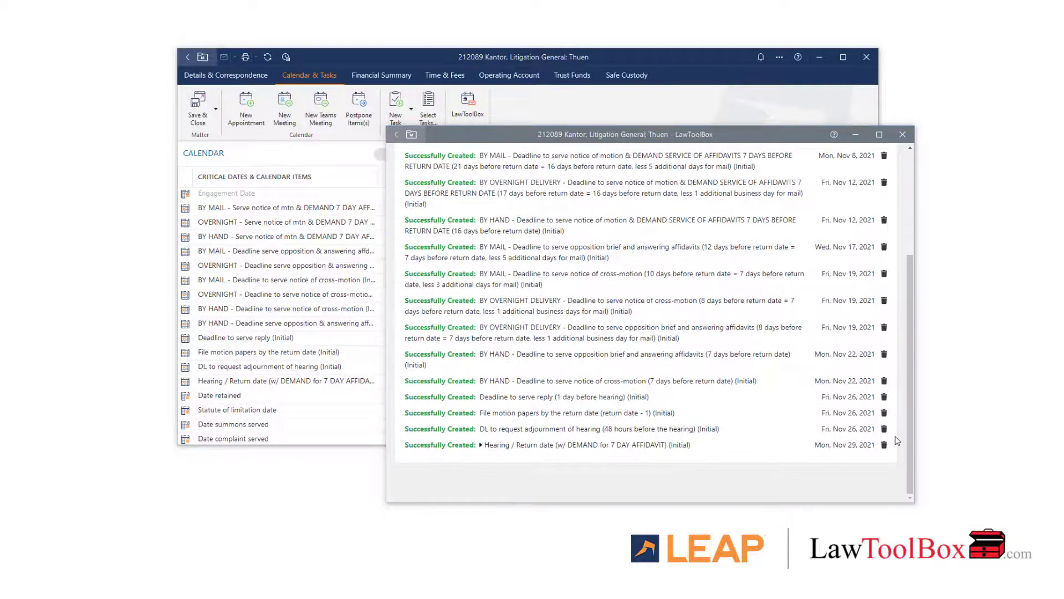
- Close the LawToolBox Deadlines results to return to the matter calendar
{"action": "left_click", "coordinate": [903, 135]}
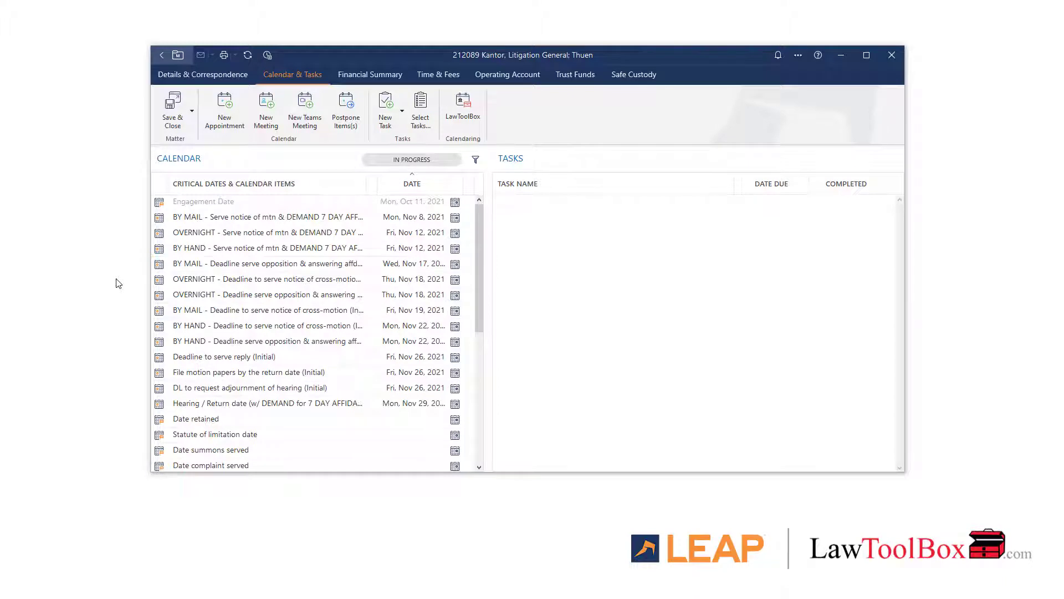
- Check the Postpone action, then select the four earliest deadlines, Nov 8–17
{"action": "right_click", "coordinate": [228, 218]}
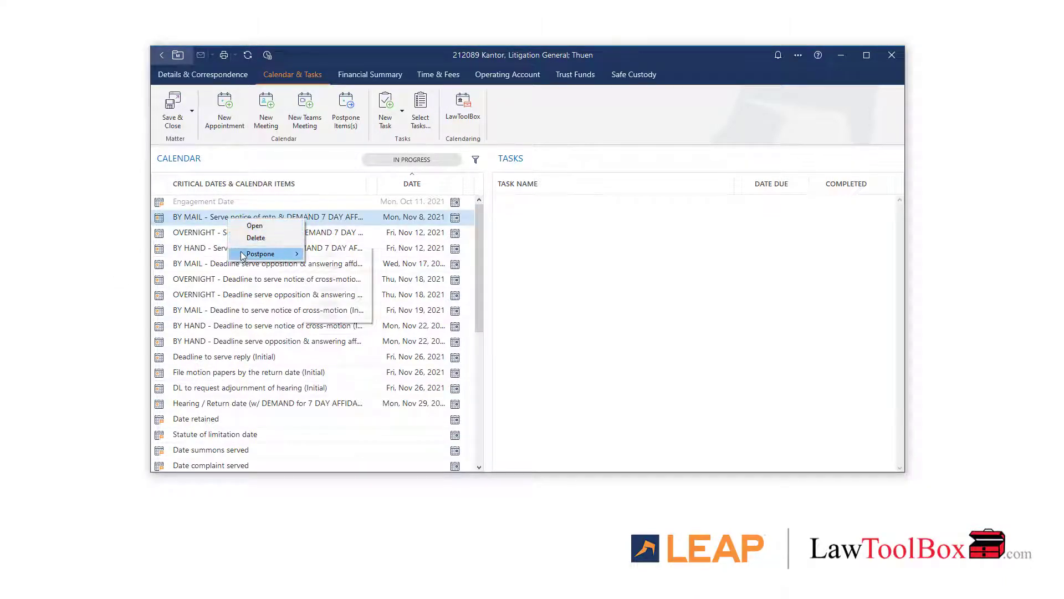
{"action": "mouse_move", "coordinate": [264, 253]}
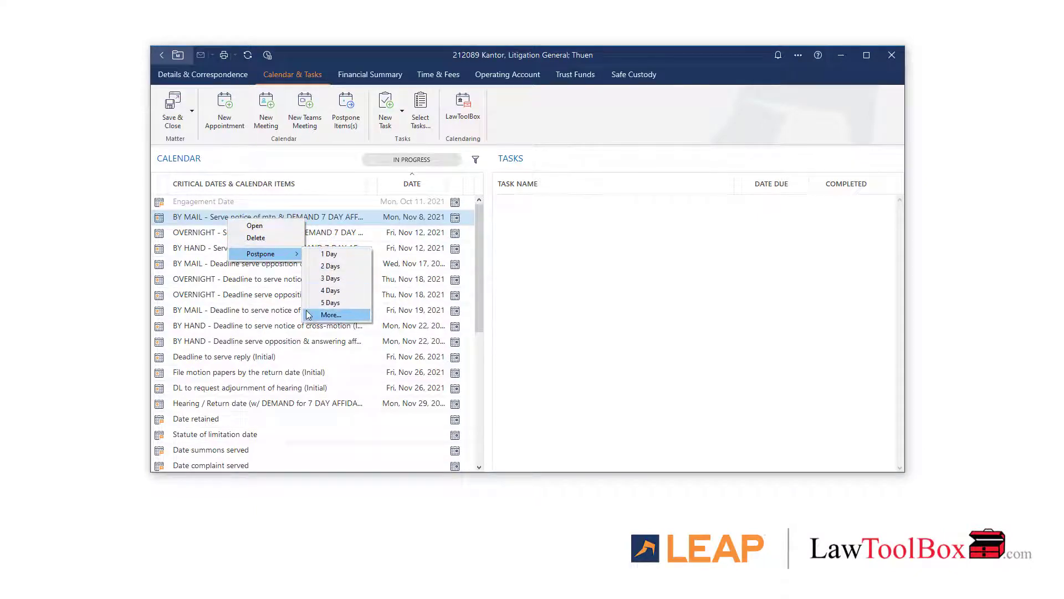
{"action": "left_click", "coordinate": [104, 312]}
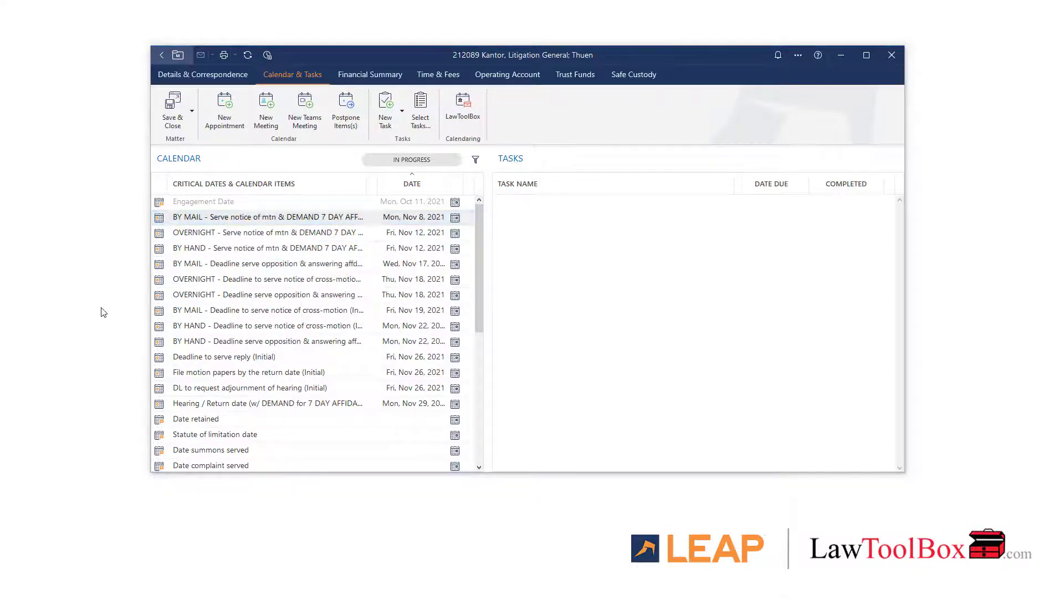
{"action": "left_click", "coordinate": [257, 218]}
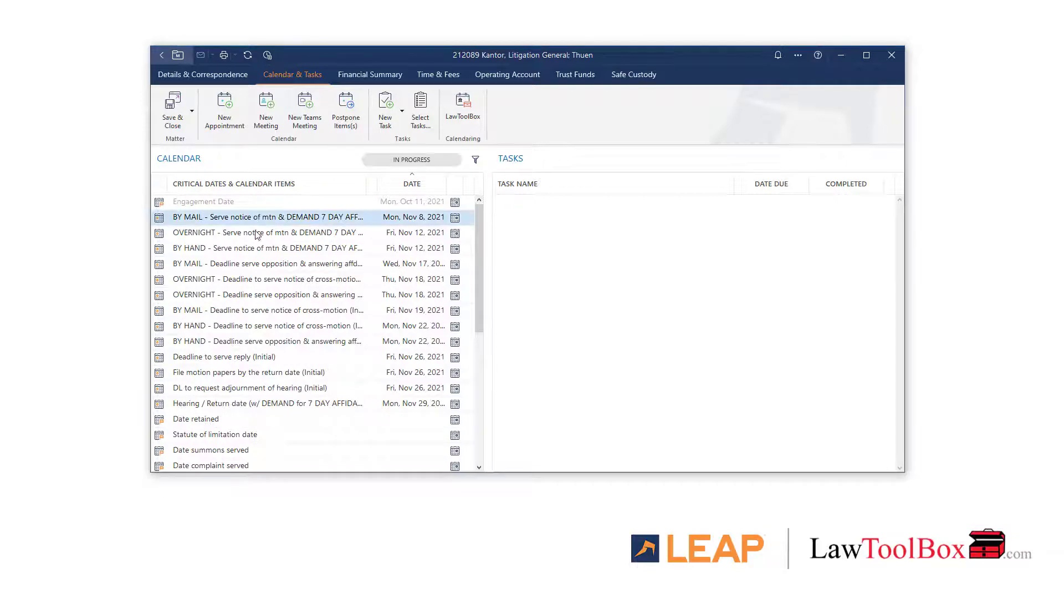
{"action": "left_click", "coordinate": [253, 249], "text": "ctrl"}
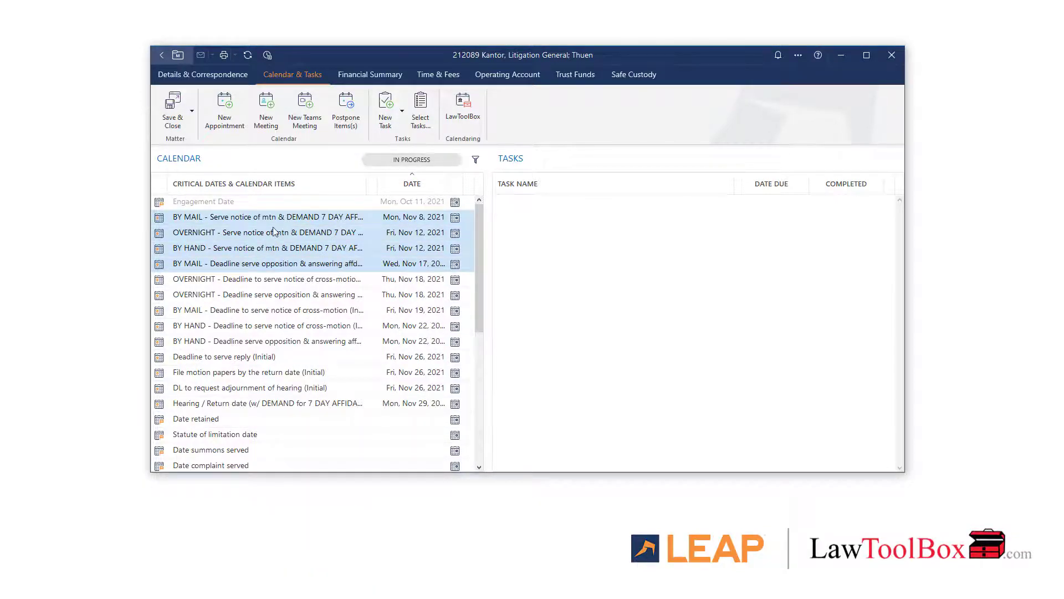
- Shift the four deadlines by -1, 1, 1 and -2 days in Postpone Item(s)
{"action": "left_click", "coordinate": [343, 121]}
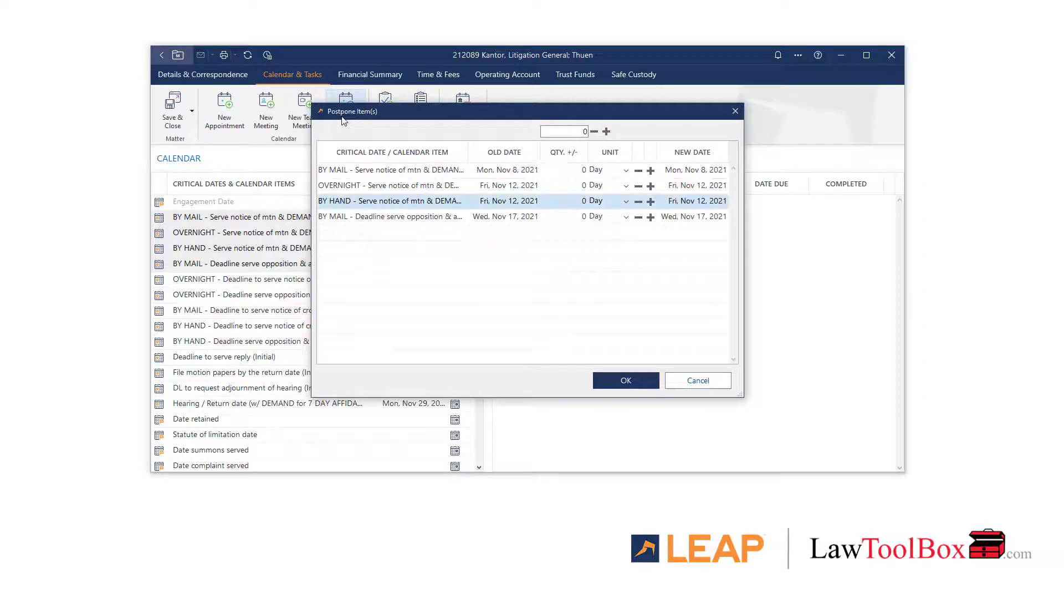
{"action": "left_click", "coordinate": [594, 132]}
{"action": "left_click", "coordinate": [594, 133]}
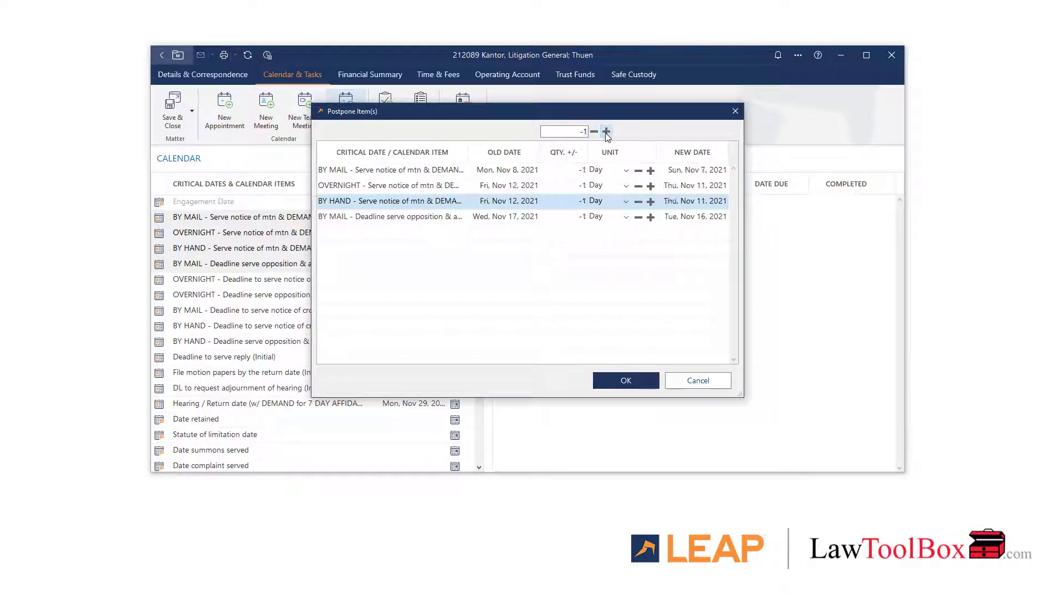
{"action": "left_click", "coordinate": [606, 131]}
{"action": "left_click", "coordinate": [650, 169]}
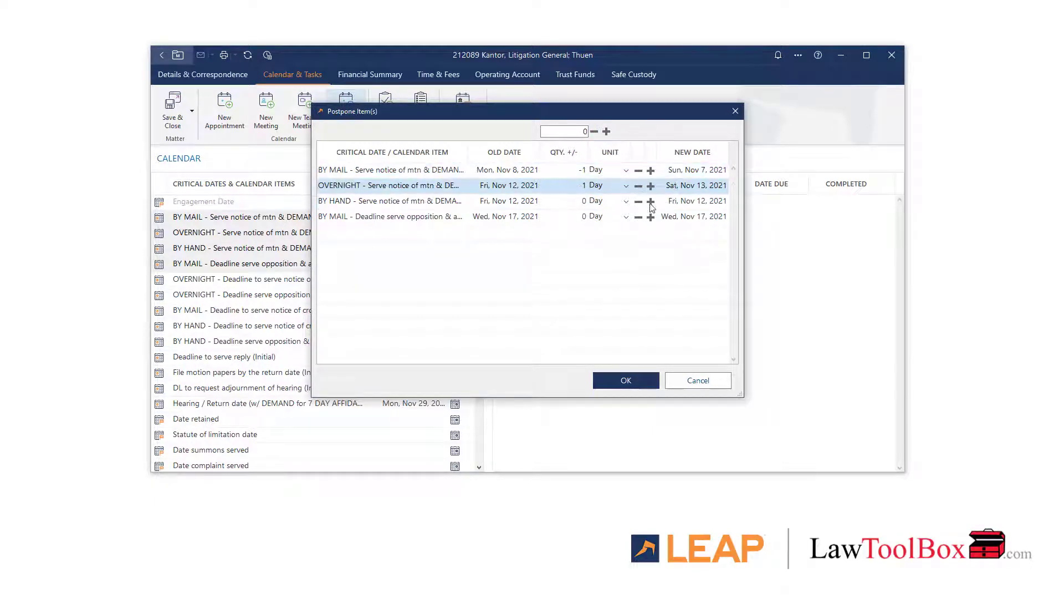
{"action": "left_click", "coordinate": [650, 201]}
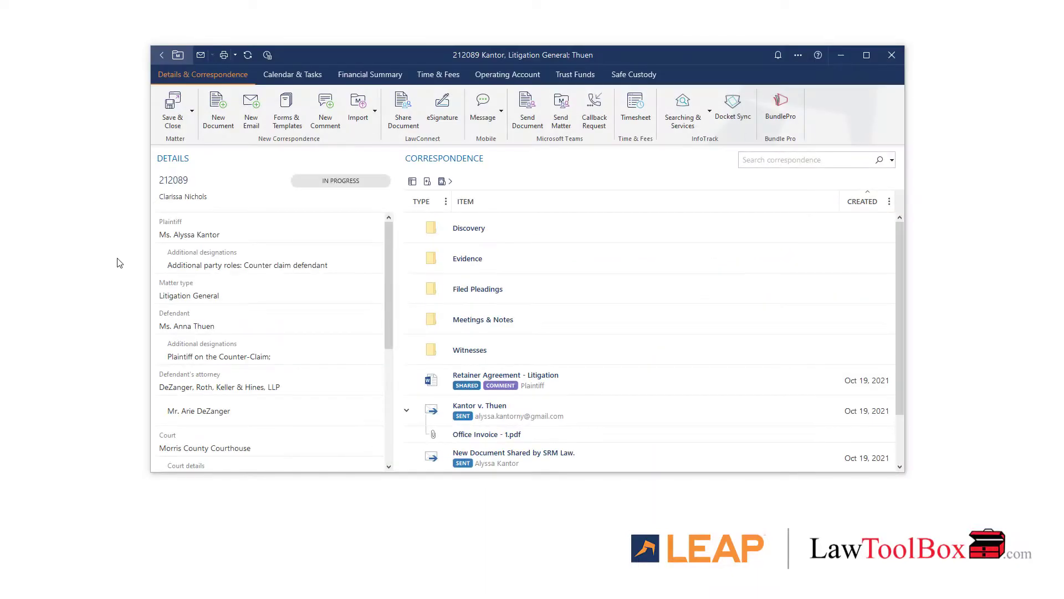
- From the Calendar & Tasks view, bring up History of Changes for matter 212089's calendar
{"action": "left_click", "coordinate": [283, 74]}
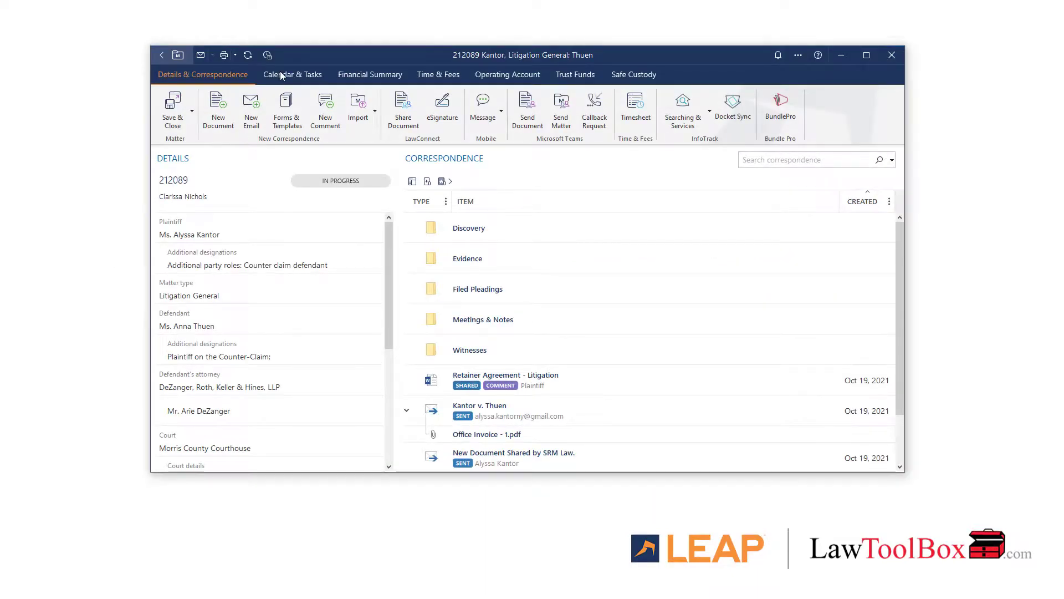
{"action": "left_click", "coordinate": [796, 54]}
{"action": "left_click", "coordinate": [831, 134]}
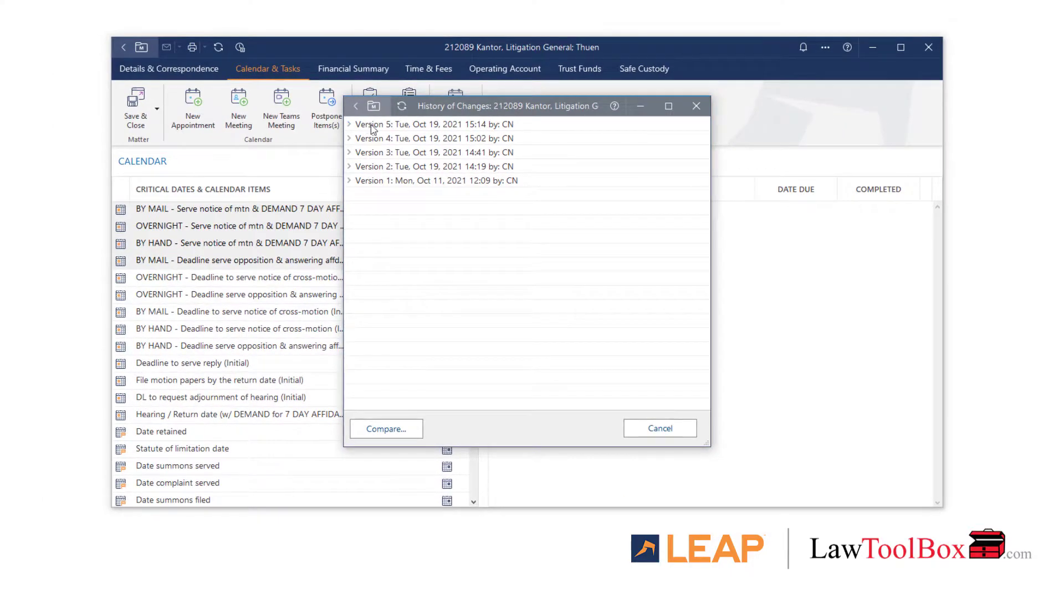
- Select Version 5 and Version 2 of the calendar history and compare them
{"action": "left_click", "coordinate": [375, 127]}
{"action": "left_click", "coordinate": [385, 166], "text": "ctrl"}
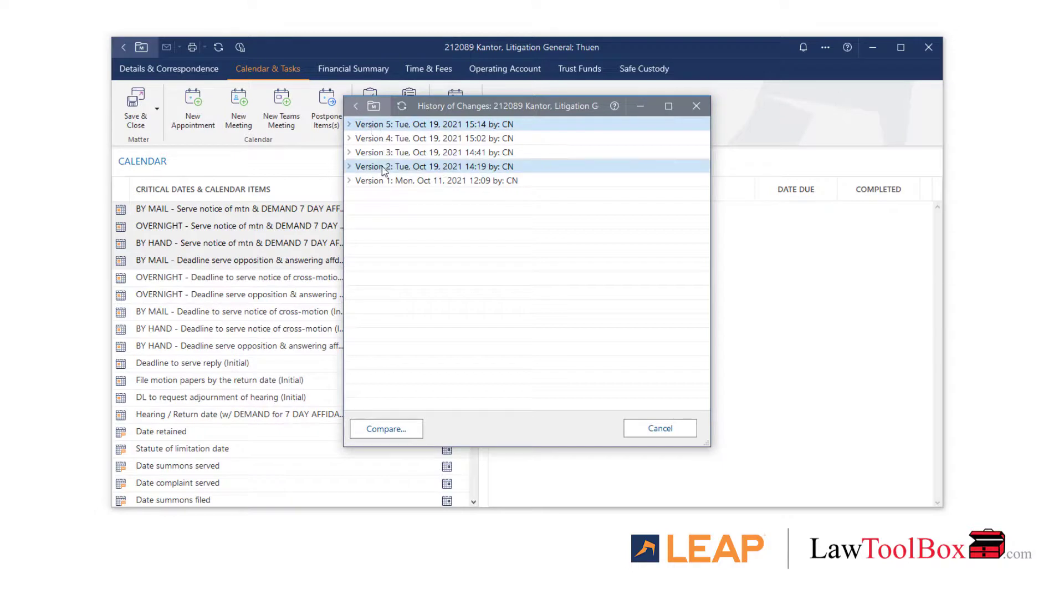
{"action": "left_click", "coordinate": [385, 428]}
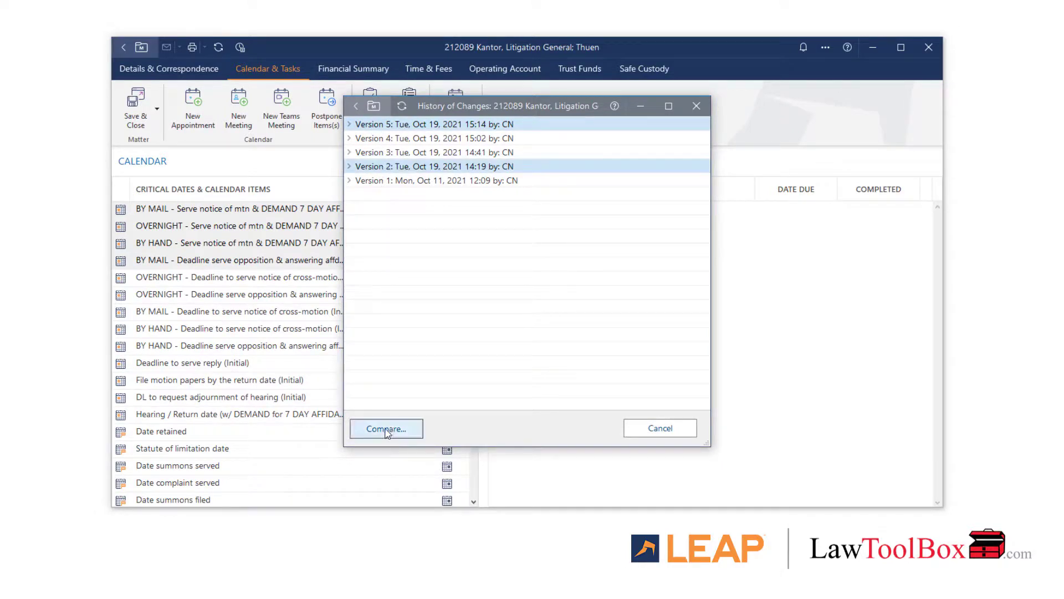